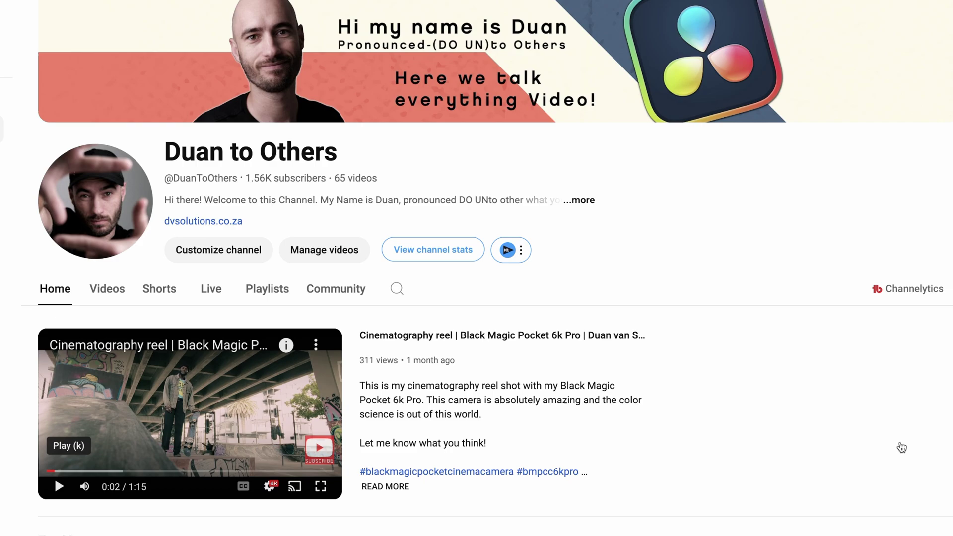
Step: Scroll the YouTube channel page down to the For You and Videos thumbnail rows
{"action": "scroll", "coordinate": [900, 442], "scroll_direction": "down", "scroll_amount": 9}
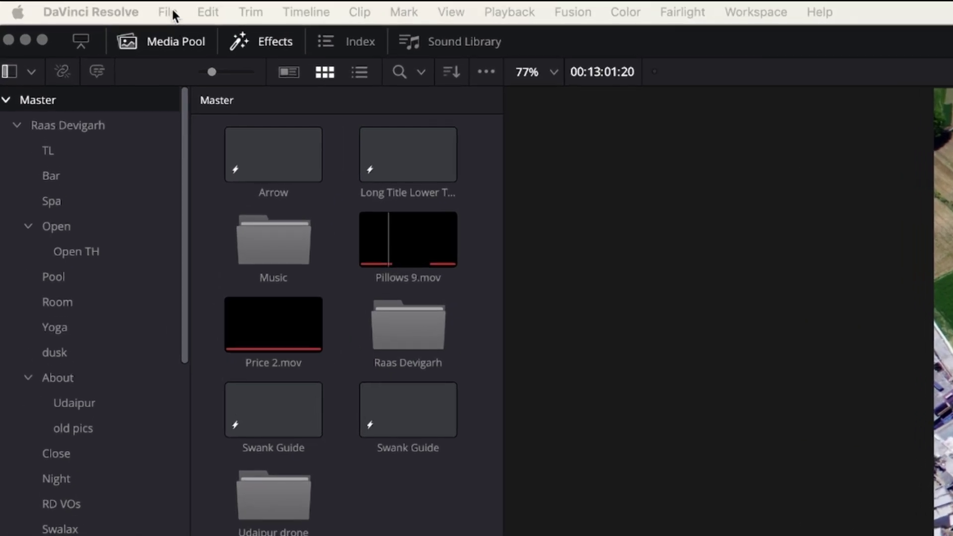
Step: In Project Settings' Color Management, set Color science to DaVinci YRGB Color Managed
{"action": "left_click", "coordinate": [172, 10]}
{"action": "left_click", "coordinate": [239, 470]}
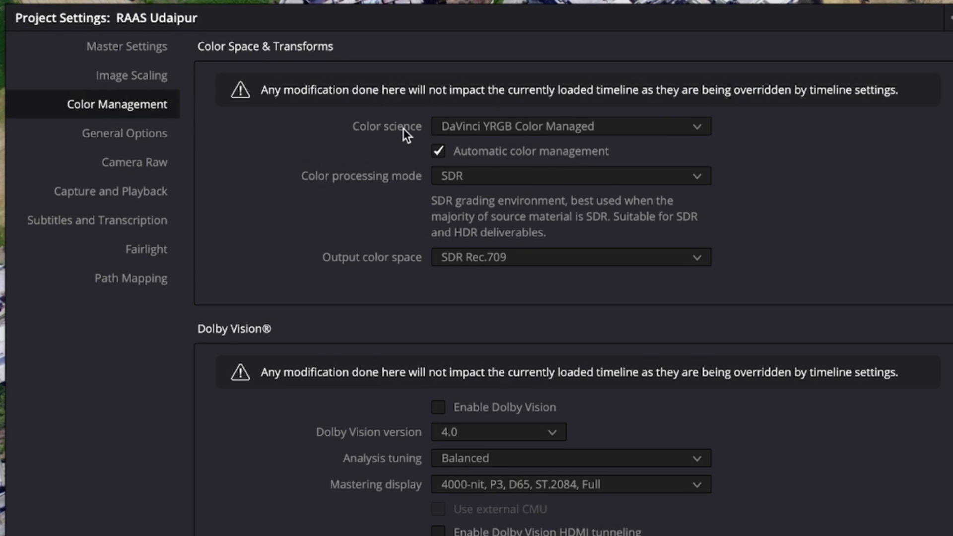
{"action": "left_click", "coordinate": [491, 129]}
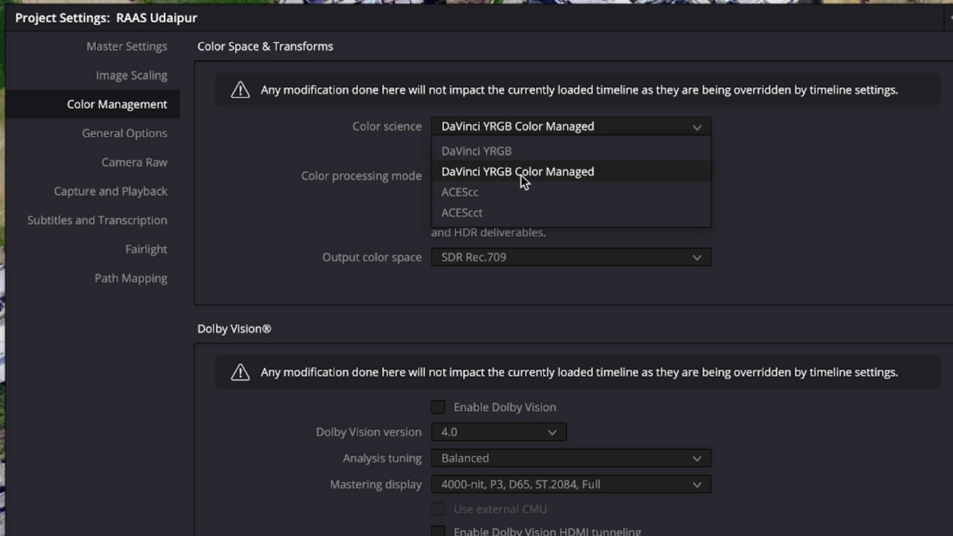
{"action": "left_click", "coordinate": [536, 175]}
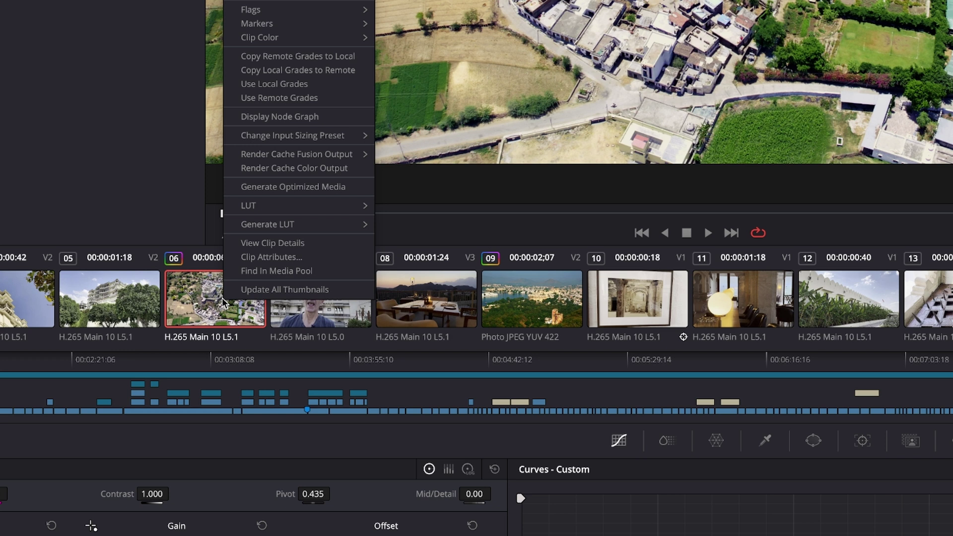
Step: Bring up the Color page with aerial clip 06 in the thumbnail timeline
{"action": "mouse_move", "coordinate": [265, 209]}
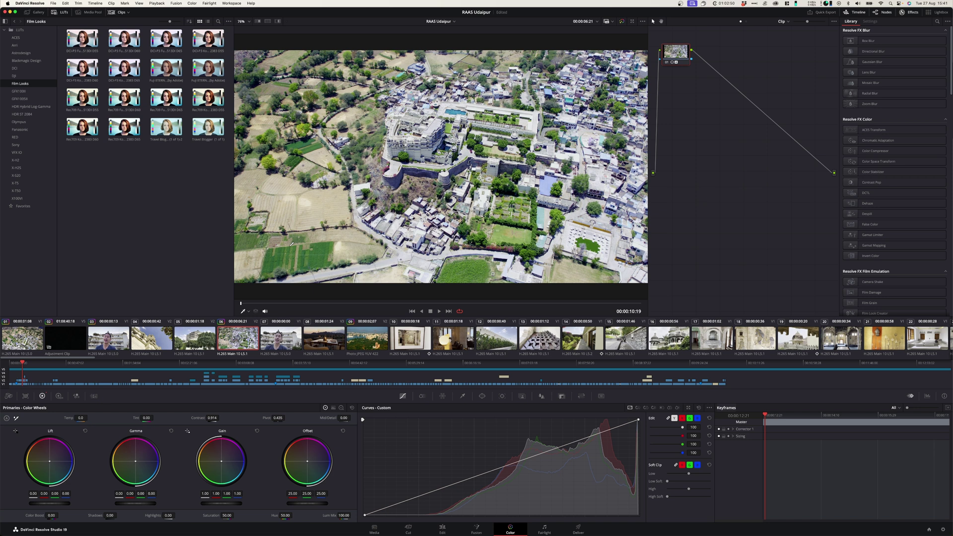
Step: Shot-match aerial clip 06 to palace clip 05, then compare the two clips
{"action": "left_click", "coordinate": [200, 345]}
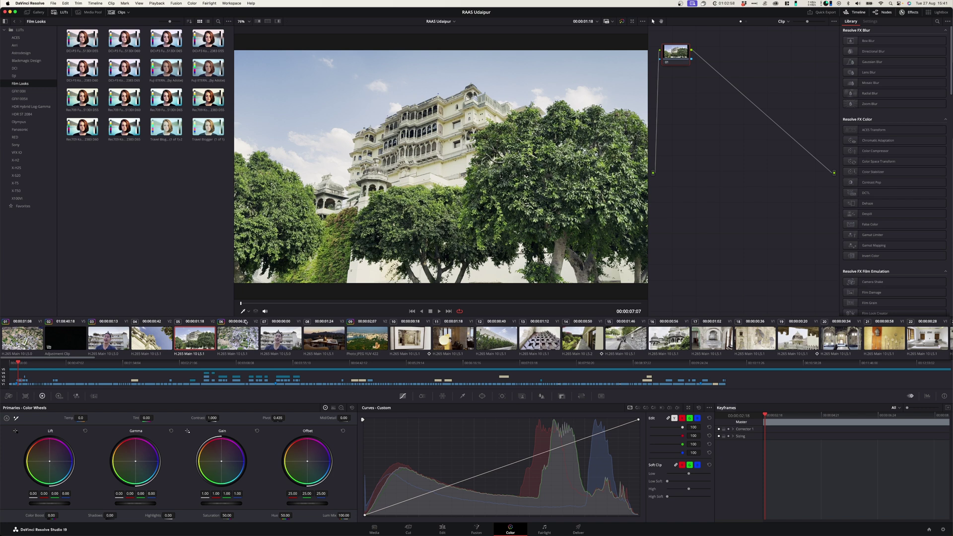
{"action": "left_click", "coordinate": [238, 338]}
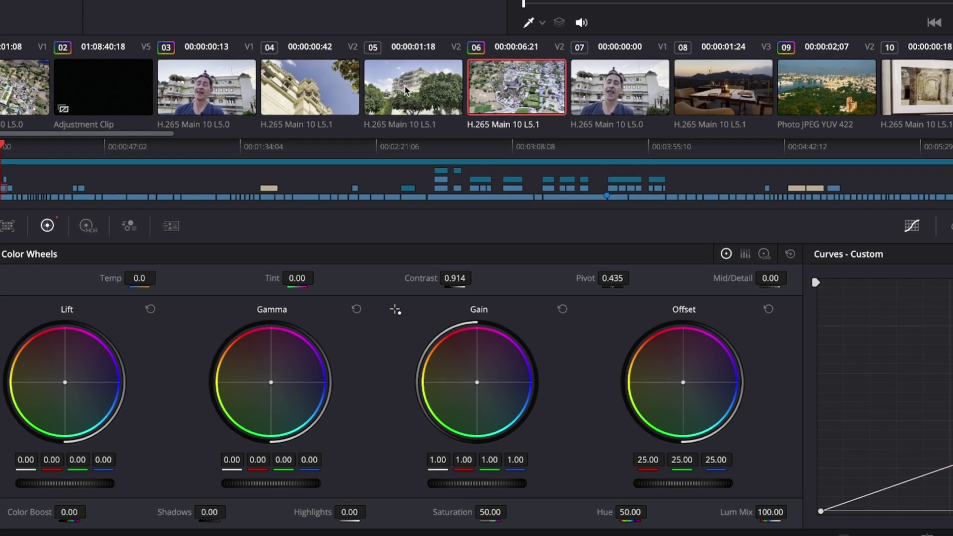
{"action": "right_click", "coordinate": [190, 340]}
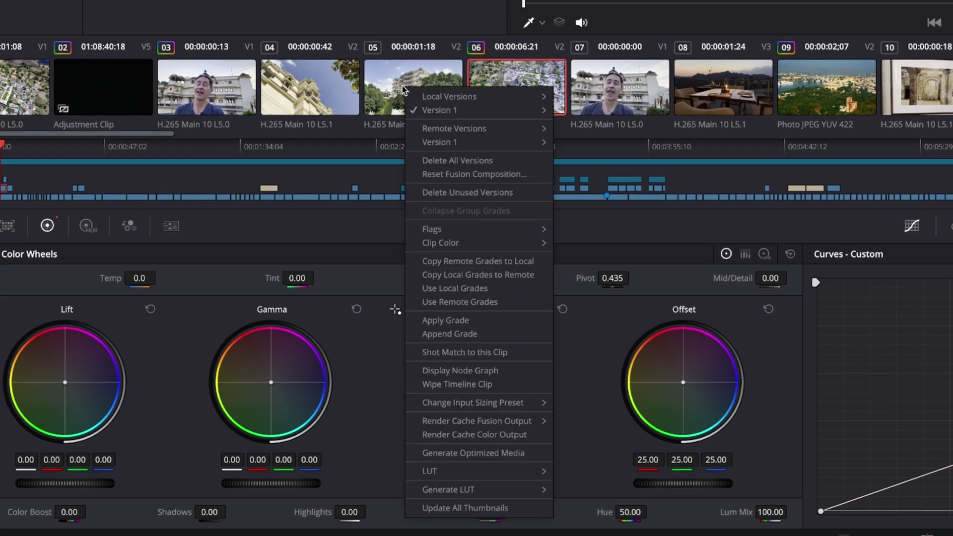
{"action": "left_click", "coordinate": [511, 353]}
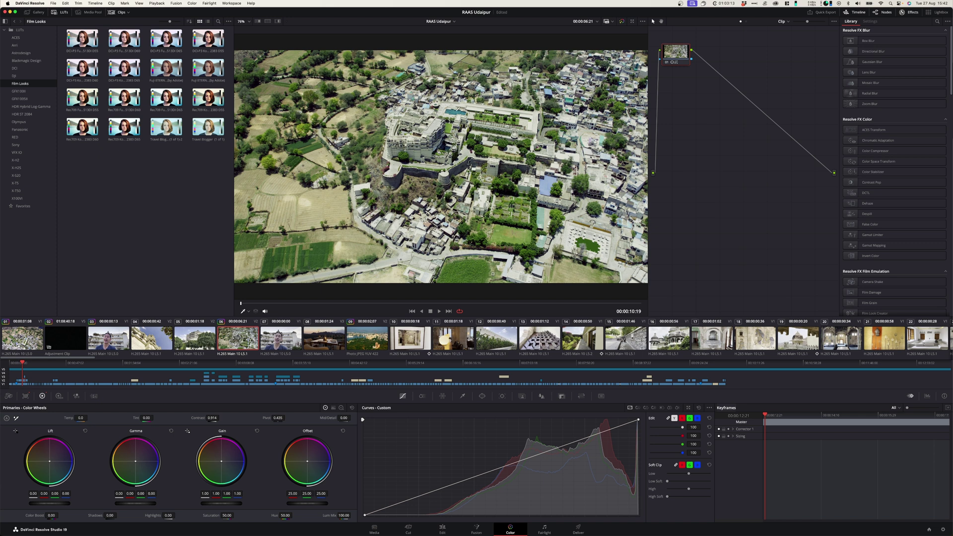
{"action": "left_click", "coordinate": [197, 342]}
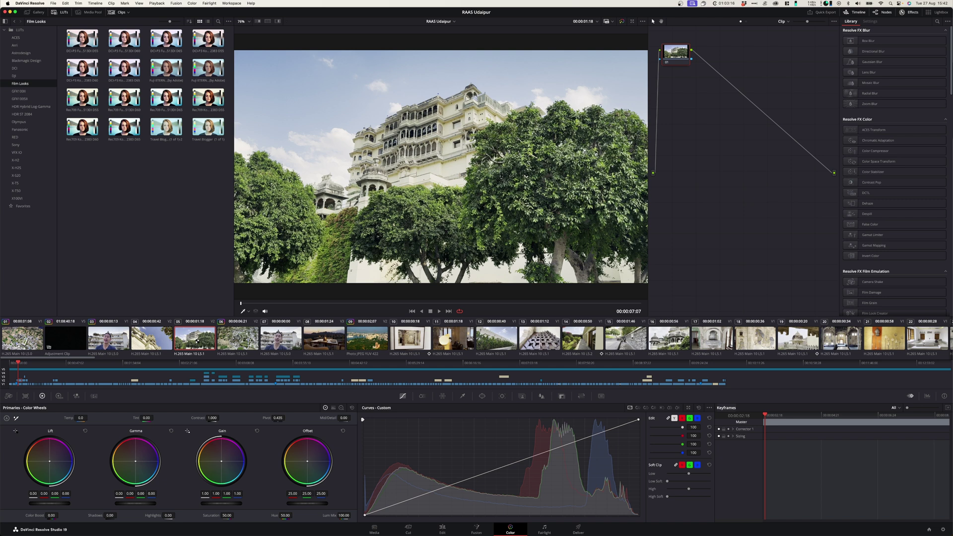
{"action": "left_click", "coordinate": [233, 340]}
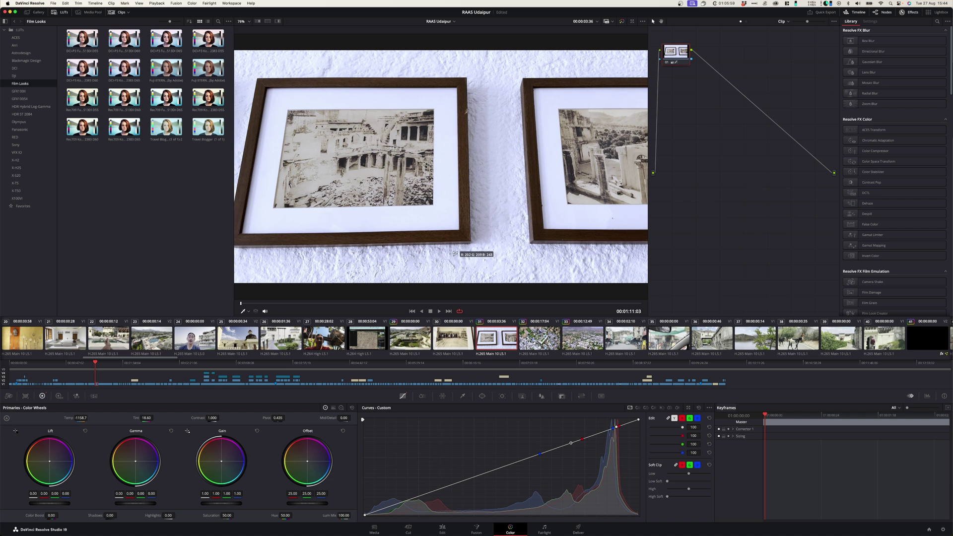
Step: White-balance the framed-photos clip off its white wall, giving Temp -1158.7 and Tint 18.60
{"action": "left_click", "coordinate": [455, 253]}
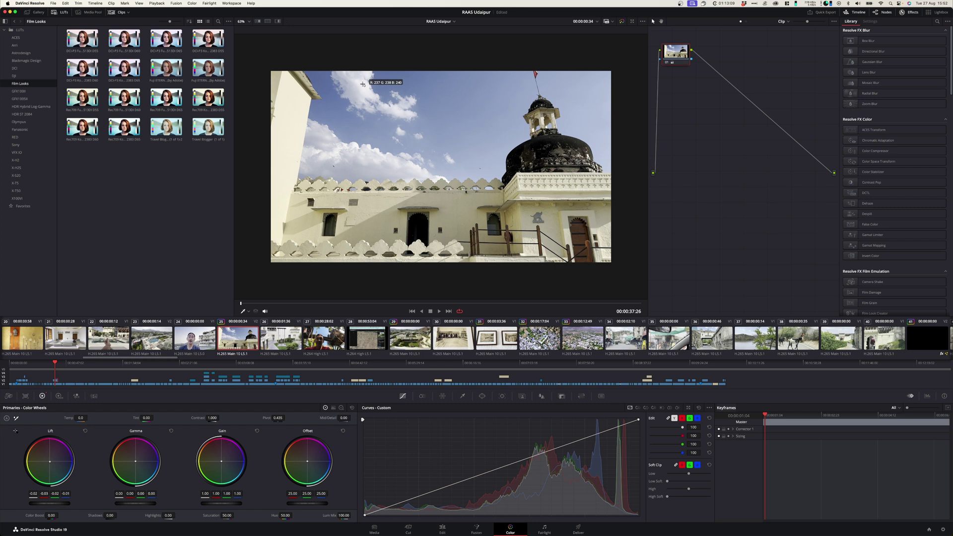
Step: Sample clip 25's white sky with the Gain eyedropper, setting gain to 1.06/1.06/1.06/1.05
{"action": "left_click", "coordinate": [362, 84]}
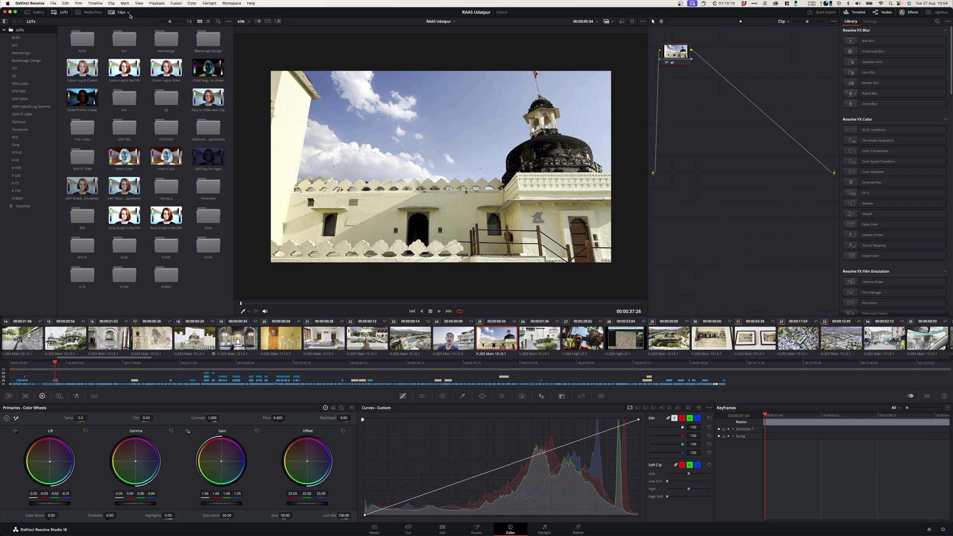
Step: Filter the clip strip to Graded Clips, then change the filter to Ungraded Clips
{"action": "left_click", "coordinate": [130, 13]}
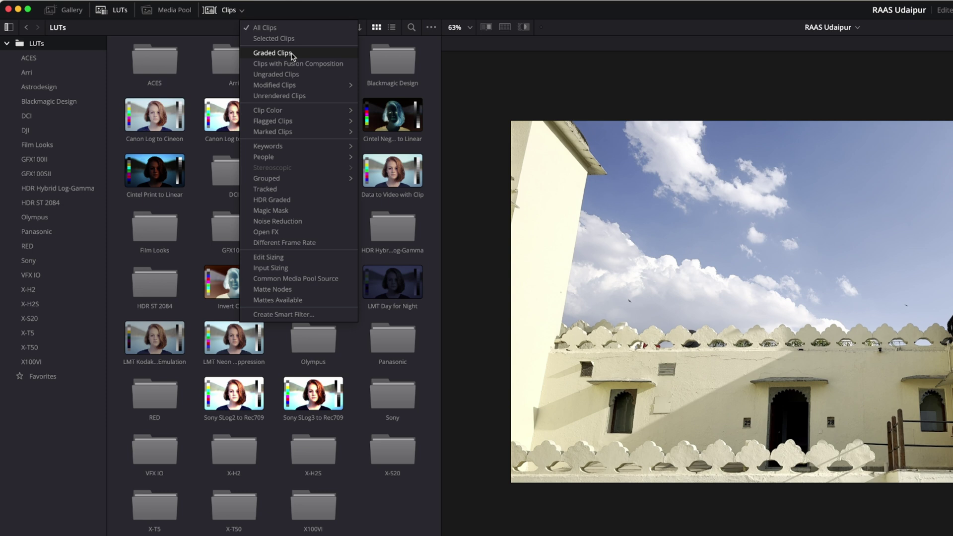
{"action": "left_click", "coordinate": [272, 52]}
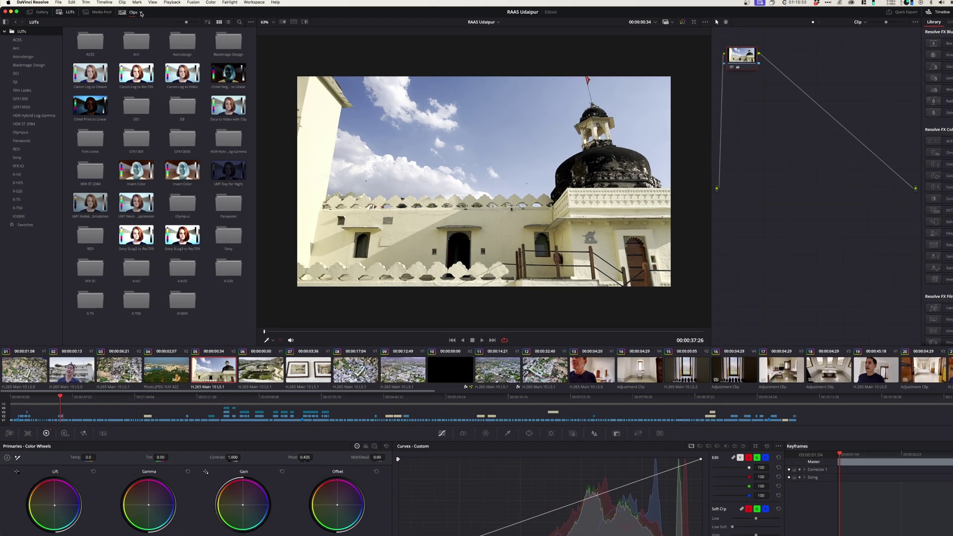
{"action": "left_click", "coordinate": [127, 12]}
{"action": "mouse_move", "coordinate": [148, 70]}
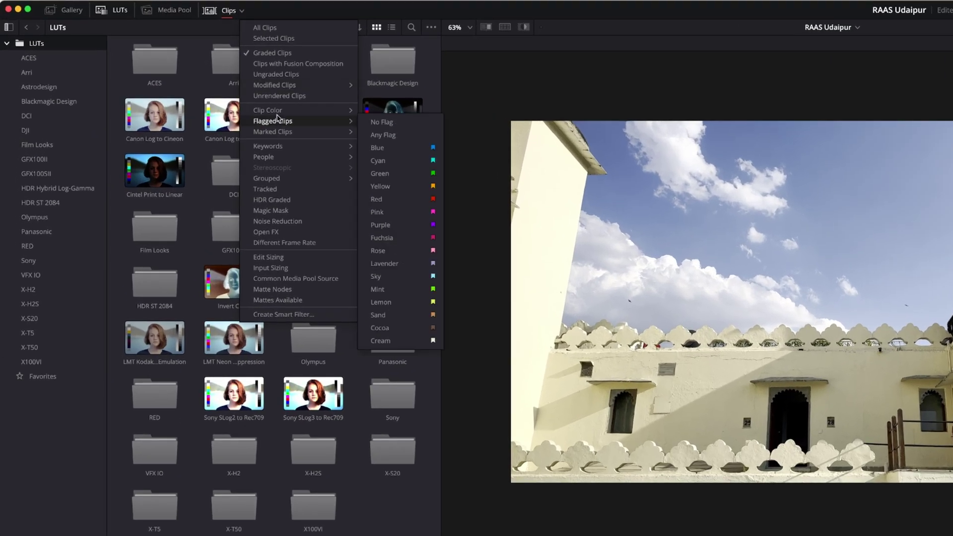
{"action": "mouse_move", "coordinate": [278, 110]}
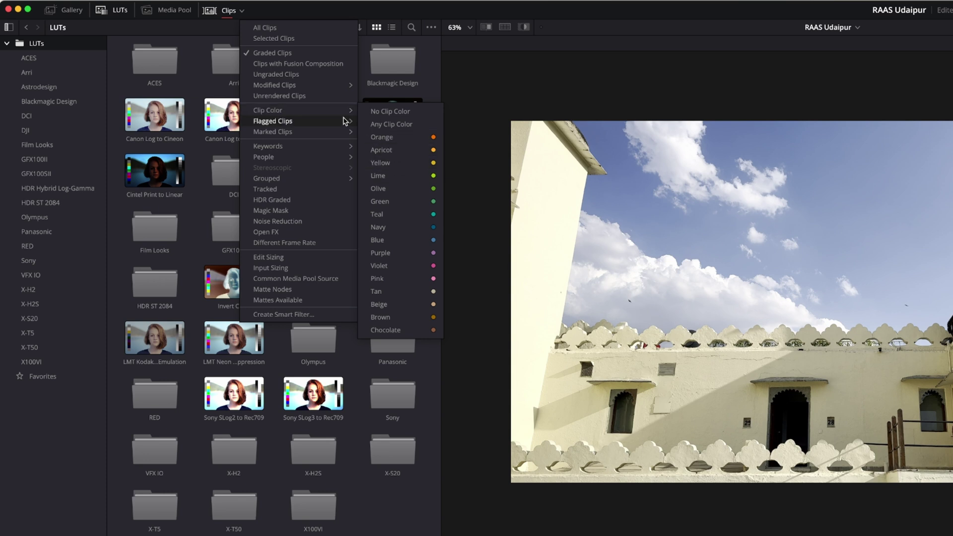
{"action": "mouse_move", "coordinate": [302, 86]}
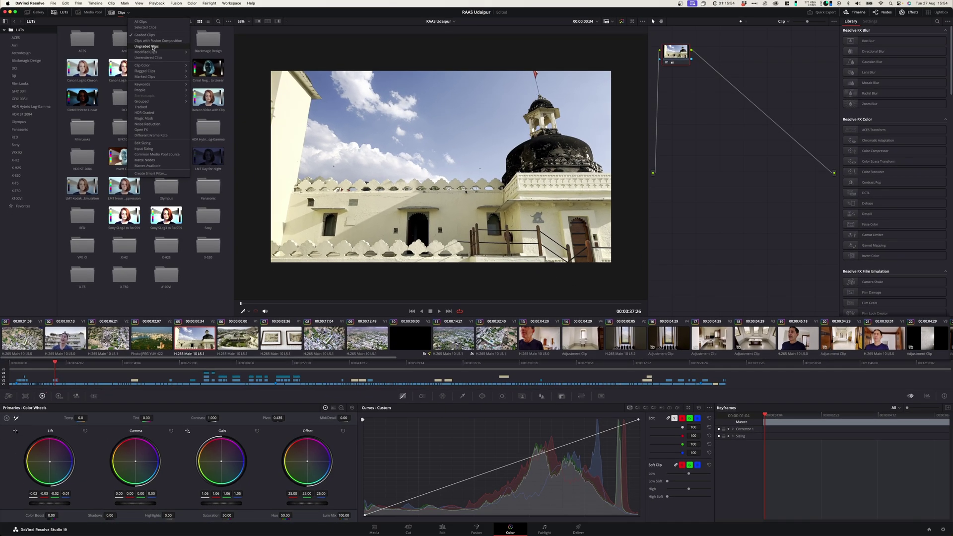
{"action": "left_click", "coordinate": [291, 77]}
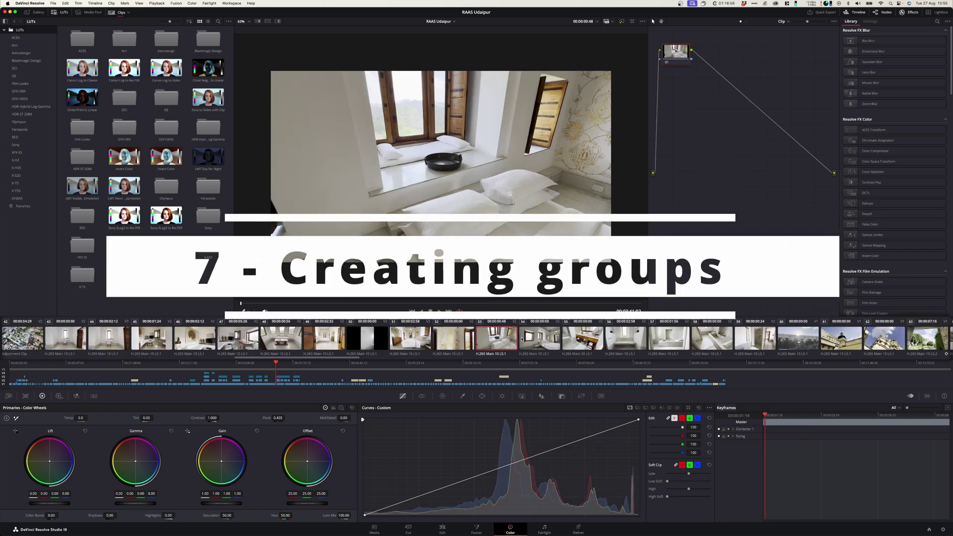
Step: Preview the bedroom clips from 54 onward and the marble bathtub clip
{"action": "left_click", "coordinate": [540, 342]}
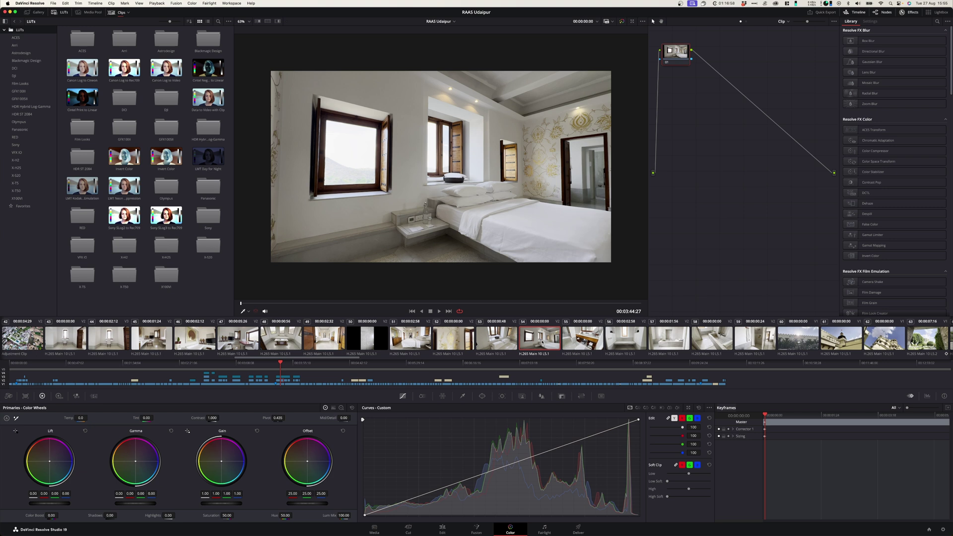
{"action": "left_click", "coordinate": [599, 342]}
{"action": "left_click", "coordinate": [626, 342]}
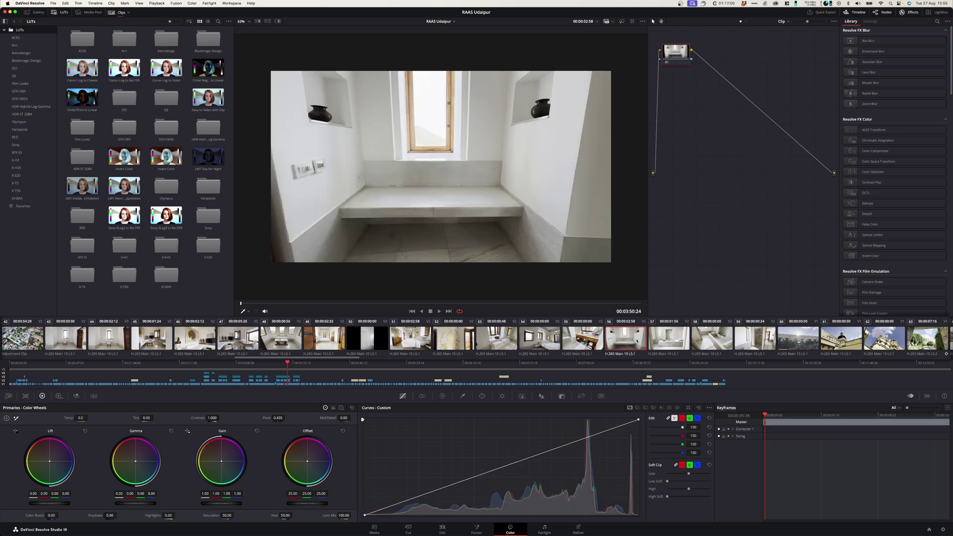
{"action": "left_click", "coordinate": [666, 343]}
Step: Select clips 53–59 and add them to a new group named Room
{"action": "left_click", "coordinate": [497, 341]}
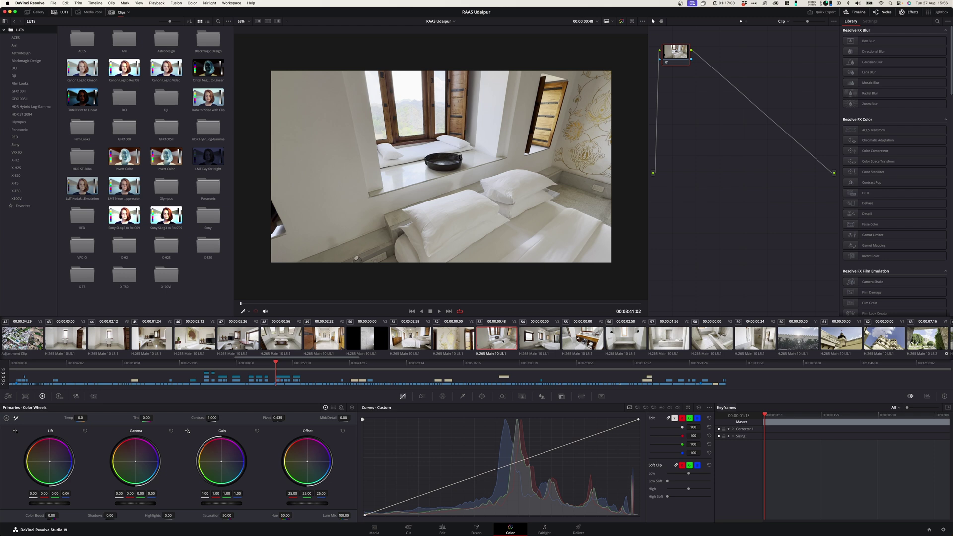
{"action": "left_click", "coordinate": [762, 337], "text": "shift"}
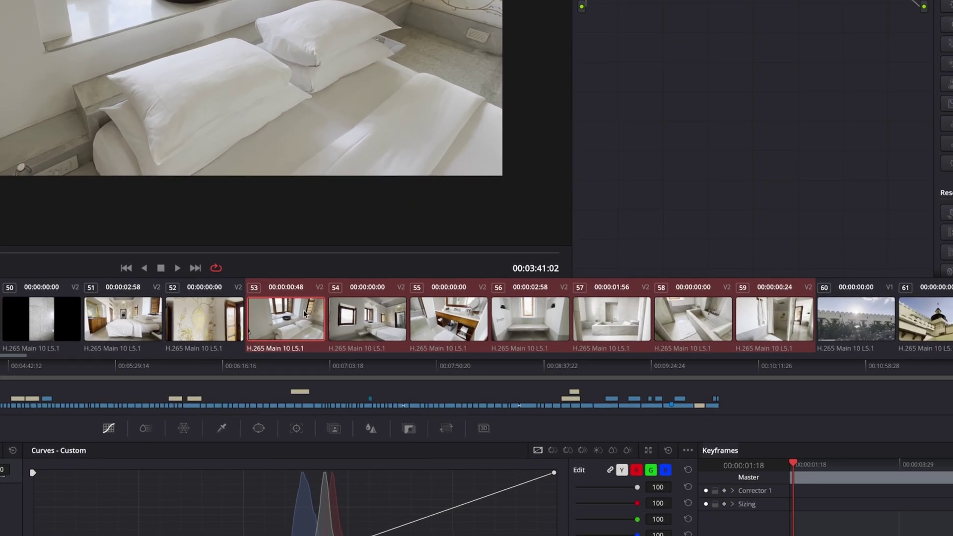
{"action": "right_click", "coordinate": [500, 341]}
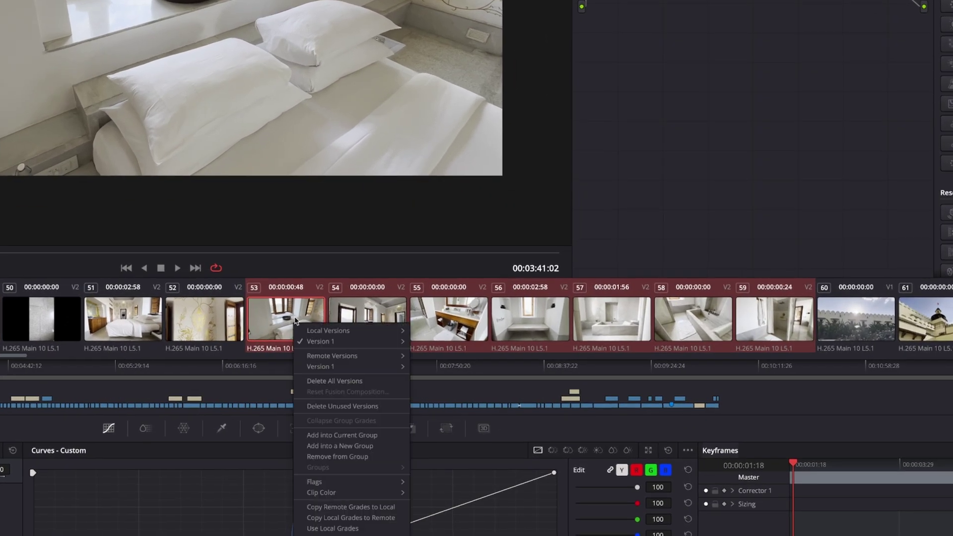
{"action": "left_click", "coordinate": [353, 445]}
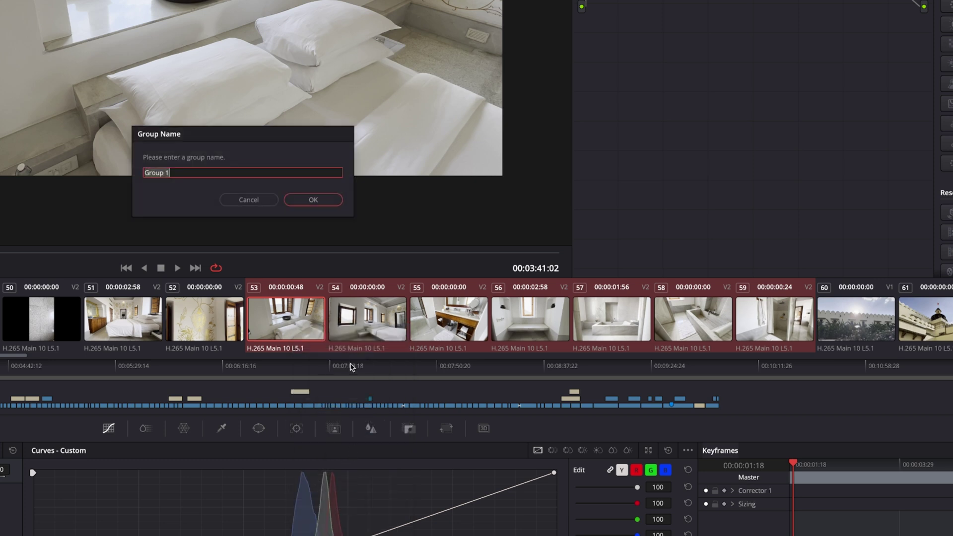
{"action": "type", "text": "Room"}
{"action": "key", "text": "Return"}
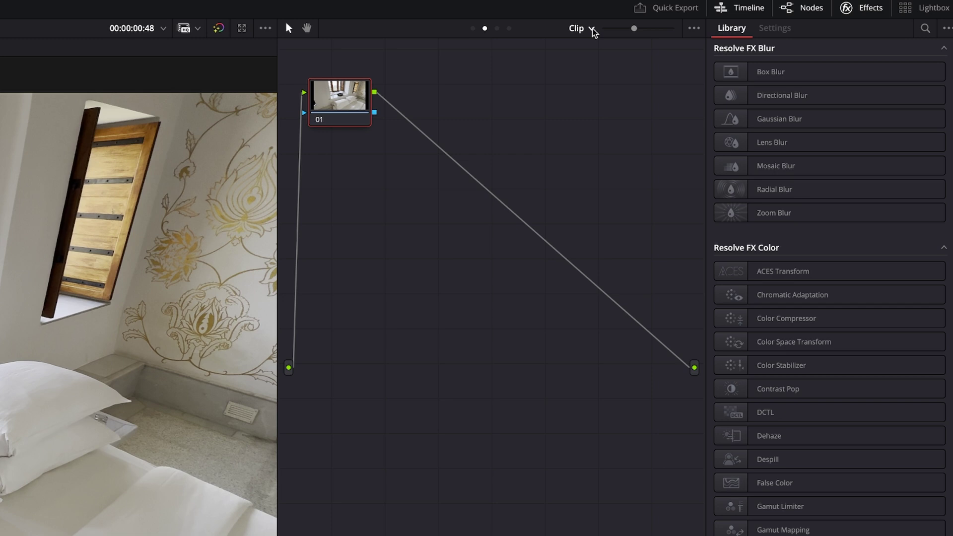
Step: At the Group Pre-Clip level, raise Temp to warm the whole bedroom group
{"action": "left_click", "coordinate": [591, 29]}
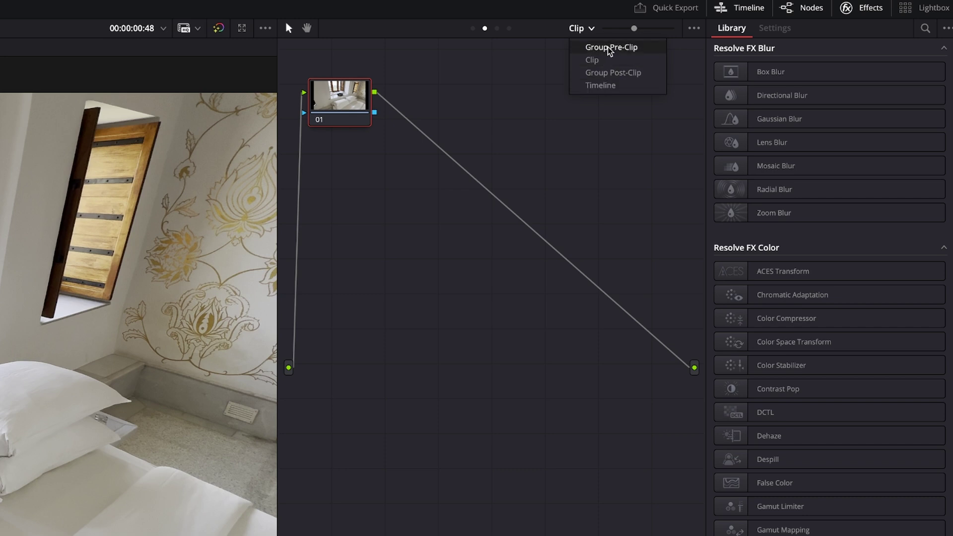
{"action": "left_click", "coordinate": [608, 47]}
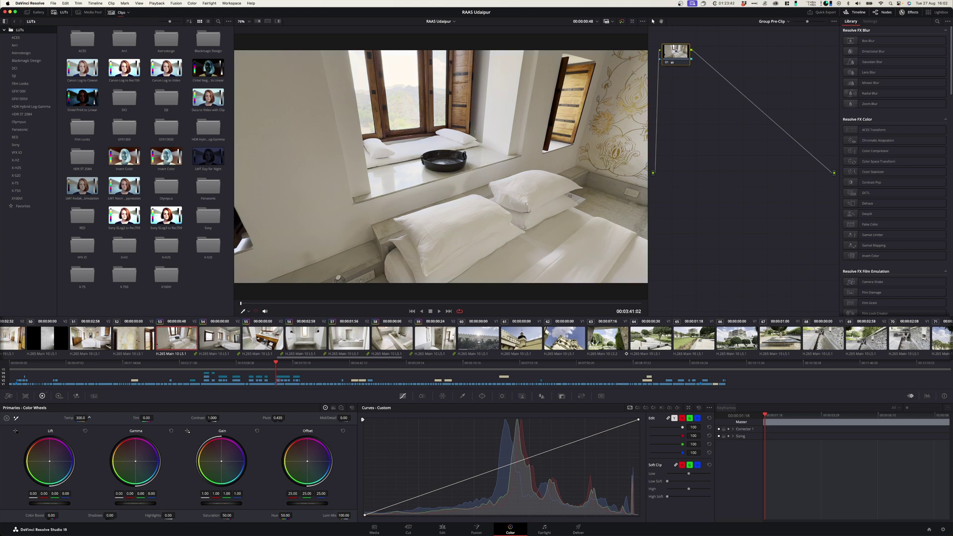
{"action": "left_click_drag", "start_coordinate": [80, 418], "coordinate": [92, 418]}
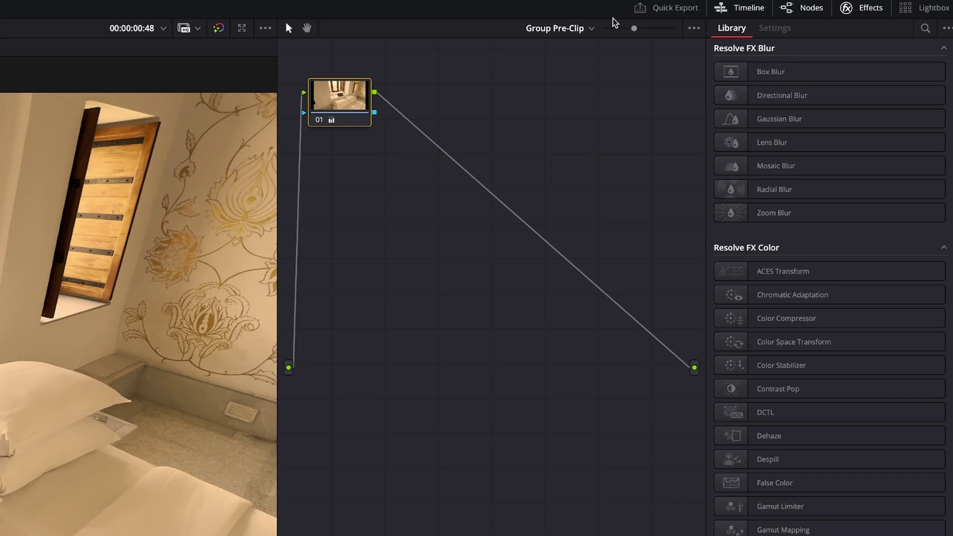
Step: Auto Balance clip 53 at Clip level, then move the node editor to Group Post-Clip
{"action": "left_click", "coordinate": [787, 23]}
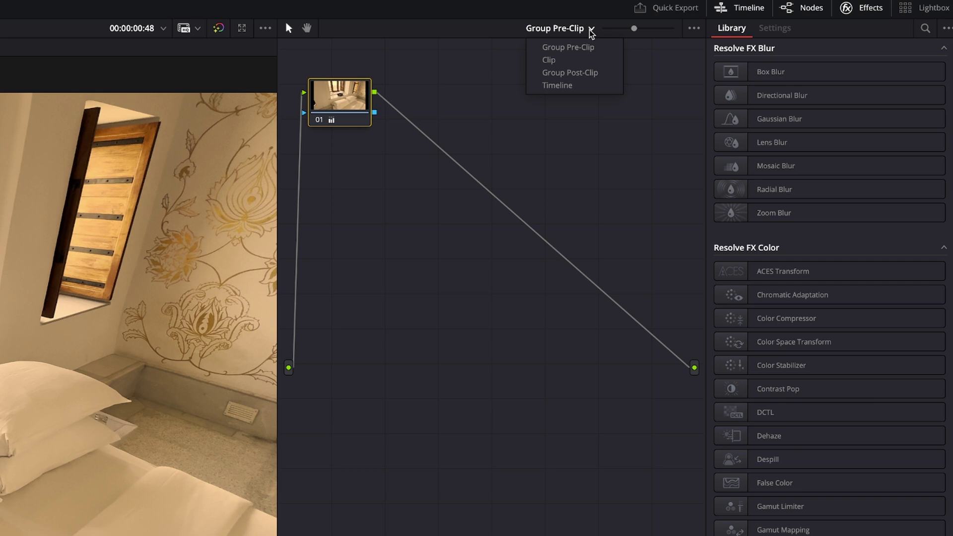
{"action": "left_click", "coordinate": [550, 63]}
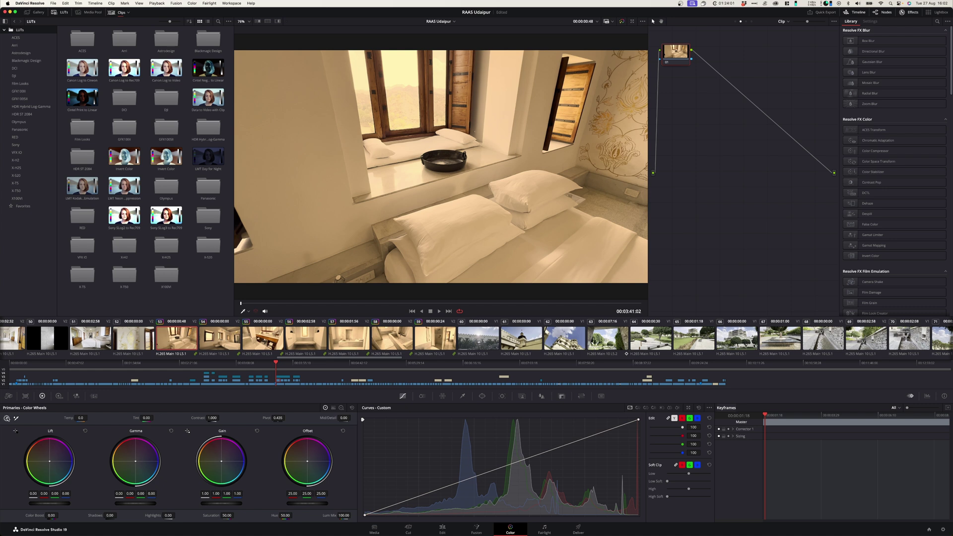
{"action": "left_click", "coordinate": [6, 418]}
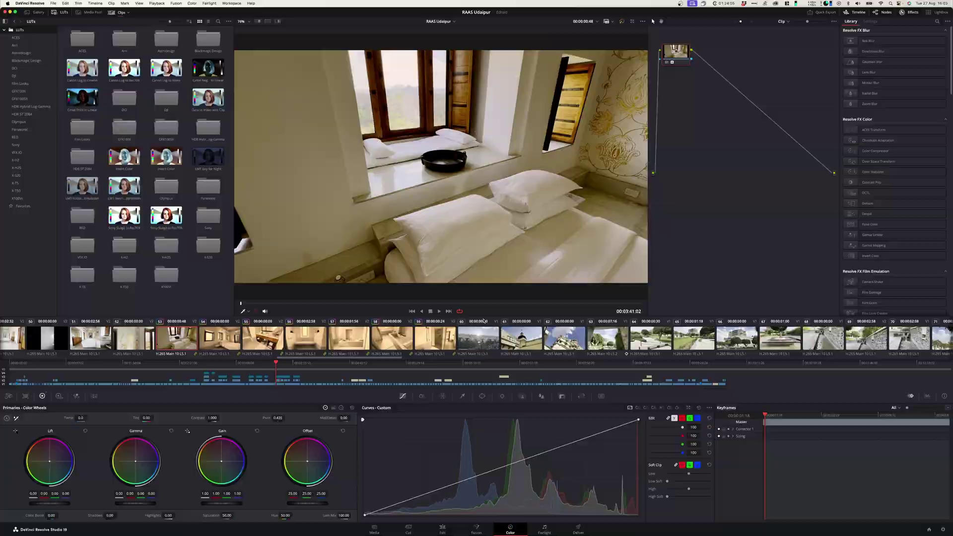
{"action": "left_click", "coordinate": [788, 22]}
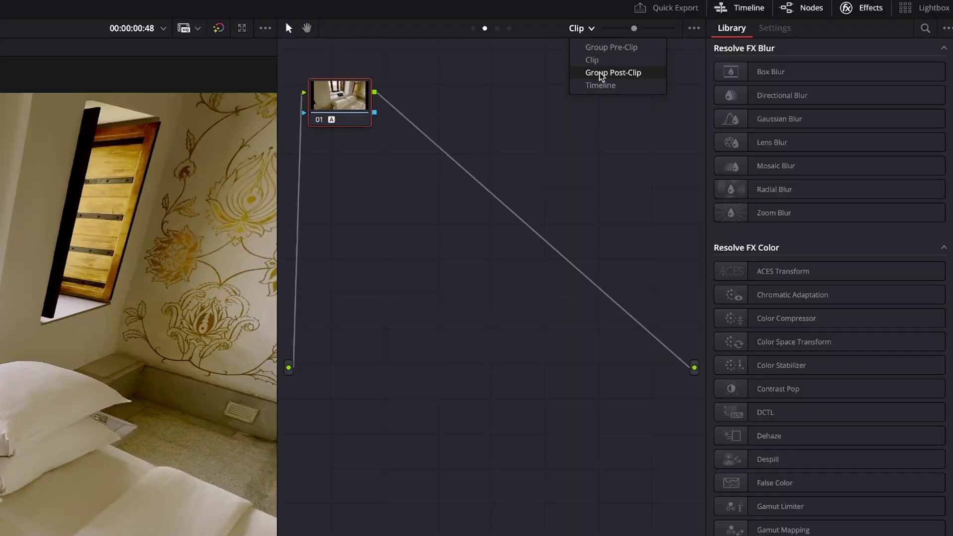
{"action": "left_click", "coordinate": [614, 74]}
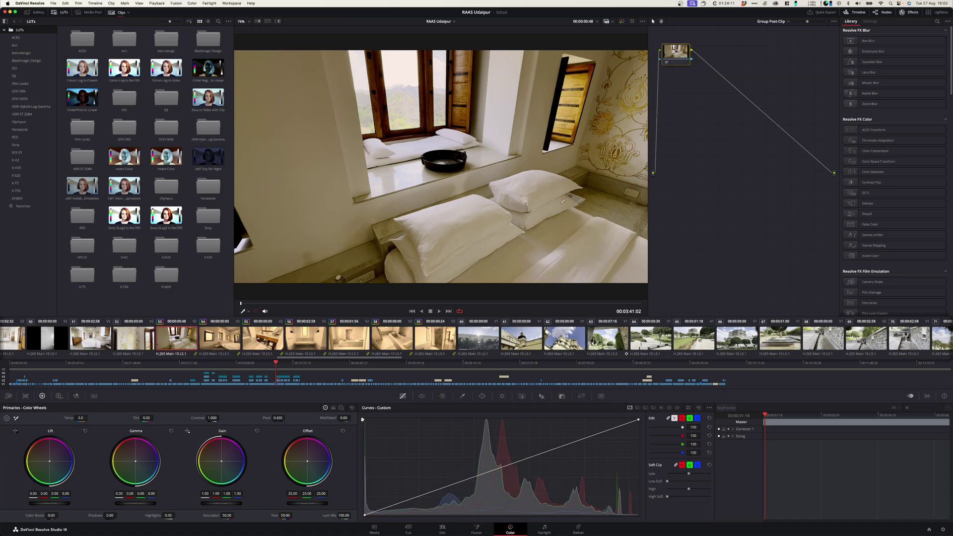